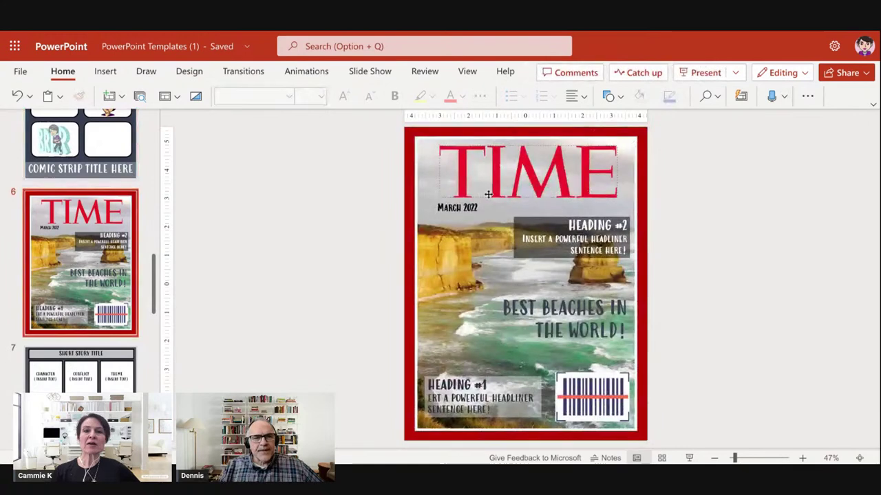
Step: Open the Bing online picture search for the magazine cover slide and search for mountain
left_click(788, 287)
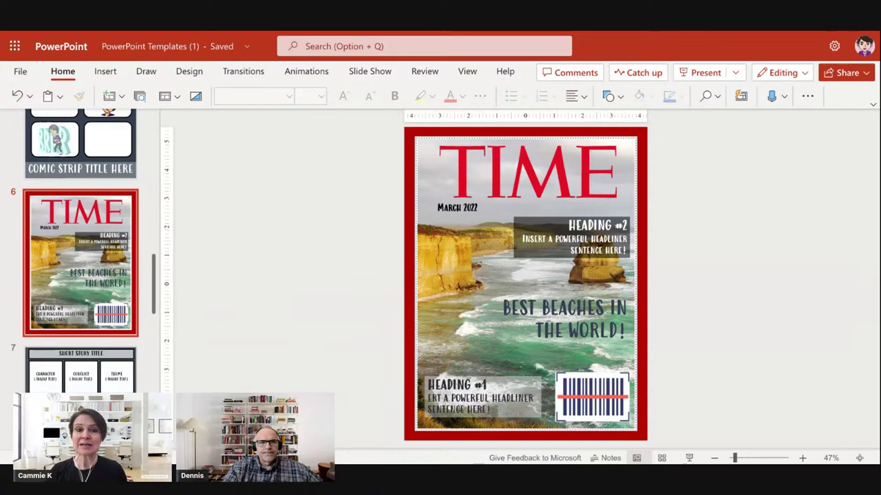
left_click(106, 74)
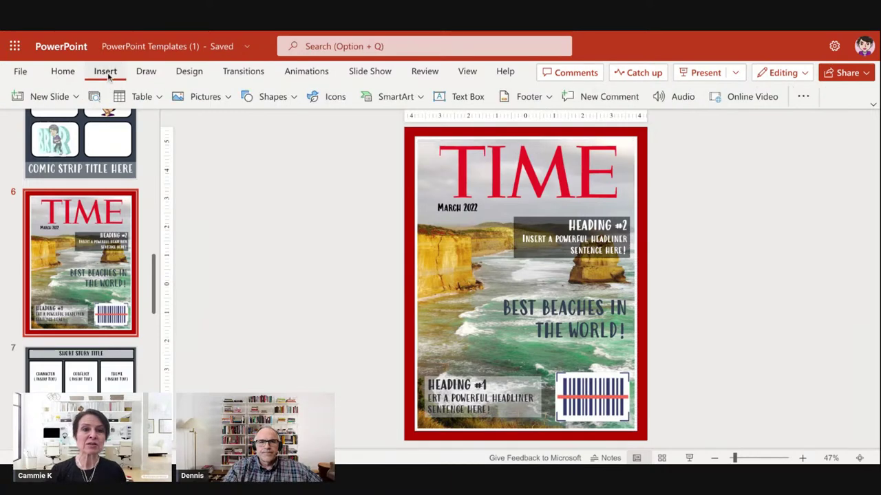
left_click(229, 98)
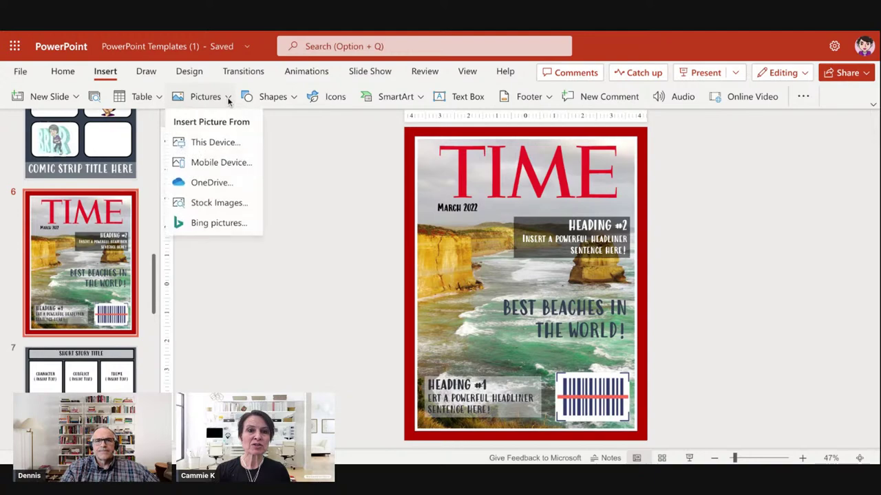
left_click(218, 224)
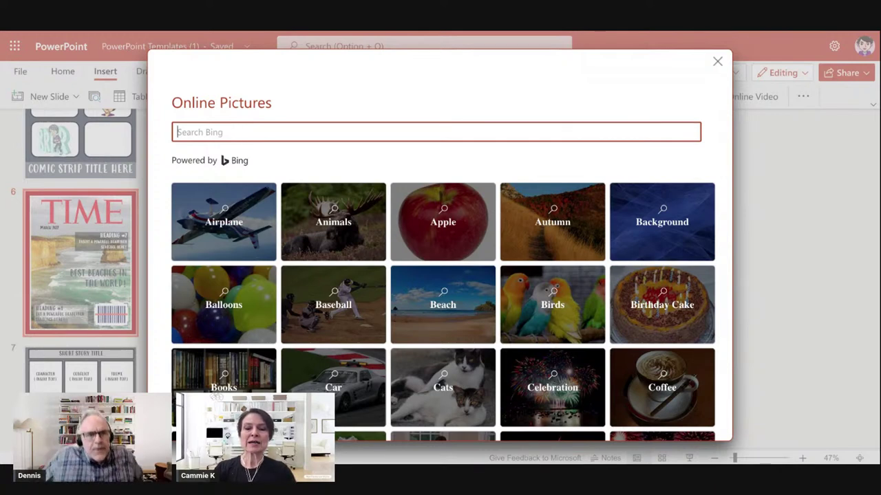
type("mountain")
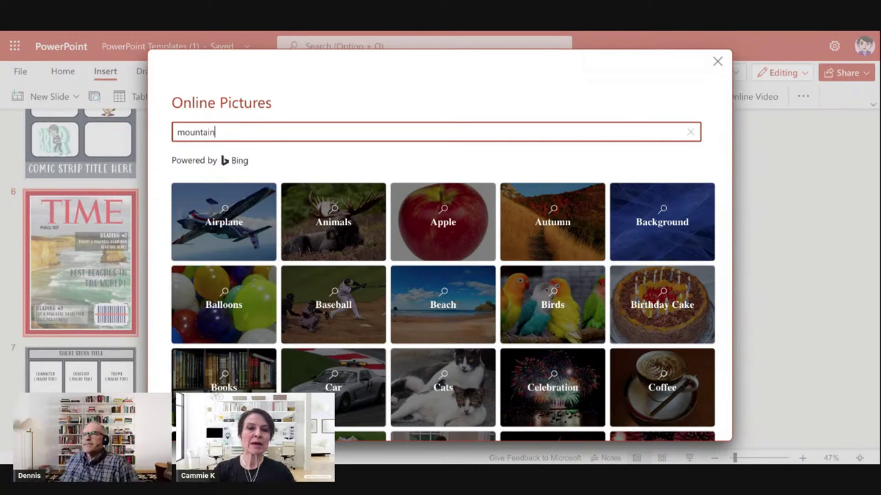
key("Return")
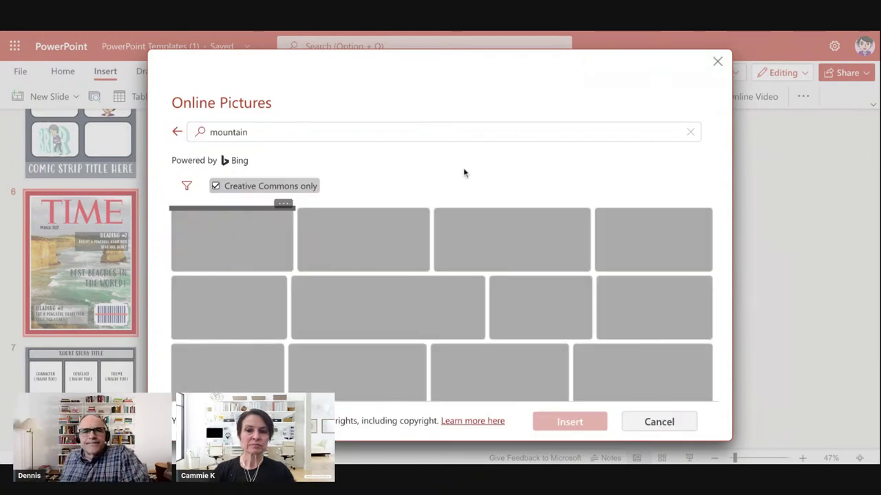
Step: Replace the online picture search term and search for beach
left_click(253, 134)
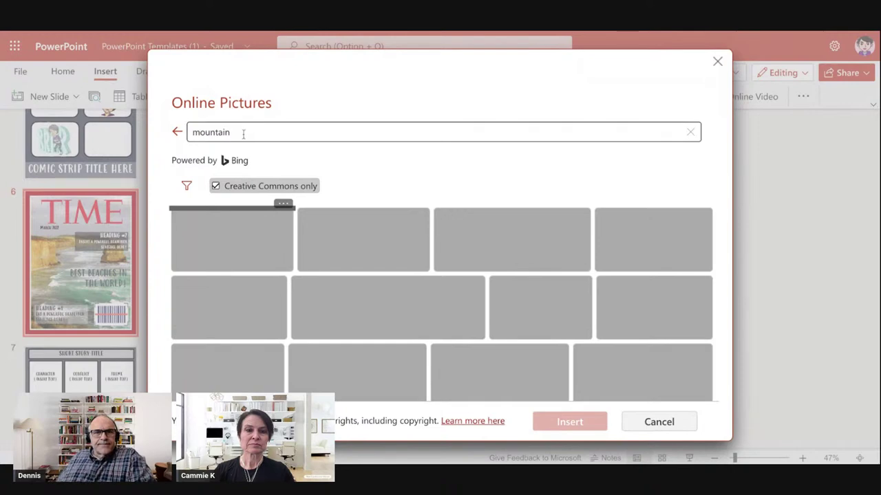
type("s")
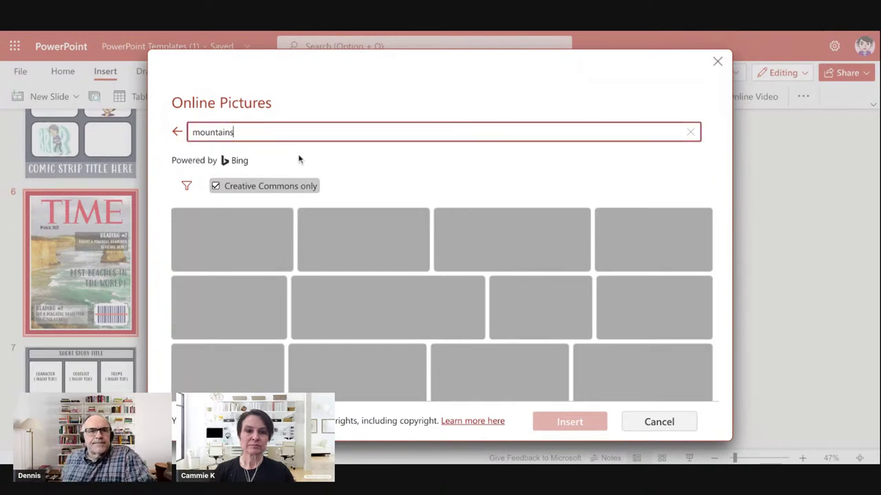
left_click(261, 132)
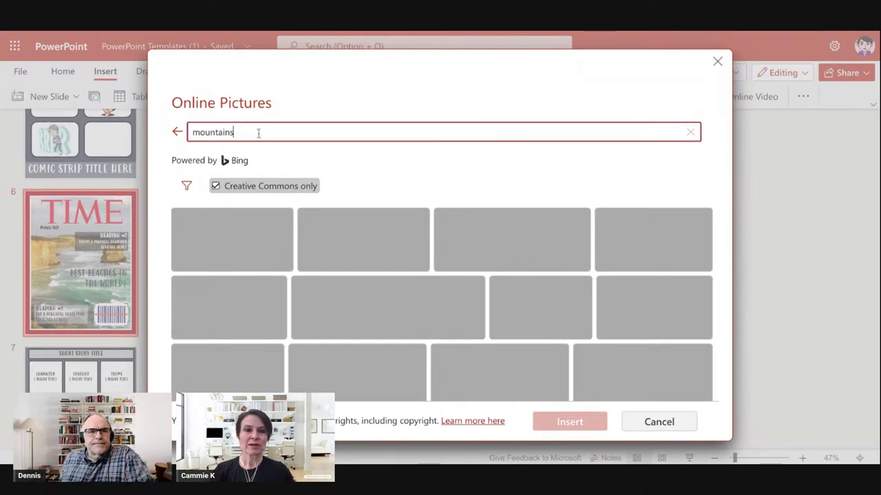
double_click(258, 133)
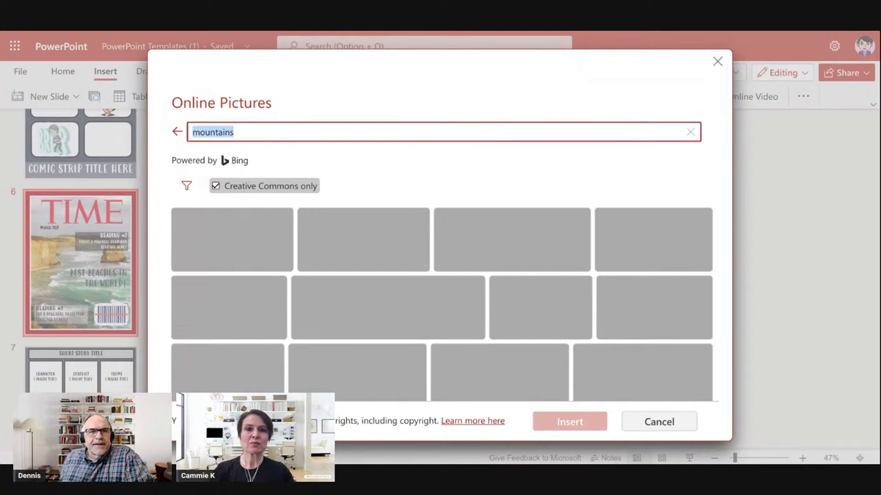
type("beach")
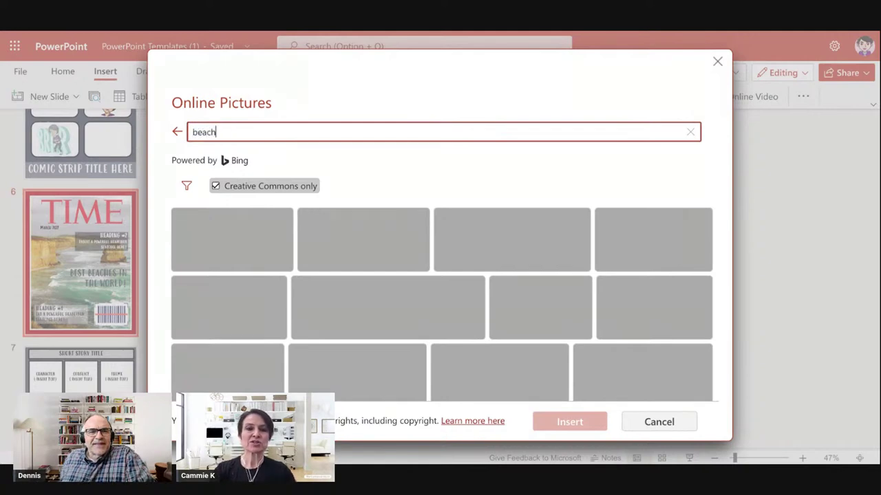
key("Return")
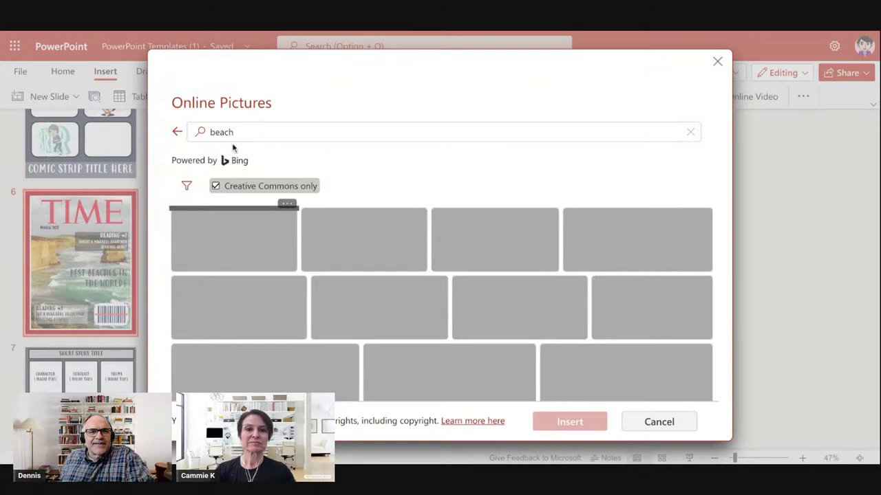
Step: Search the online pictures for city and for New York
left_click(238, 131)
double_click(238, 132)
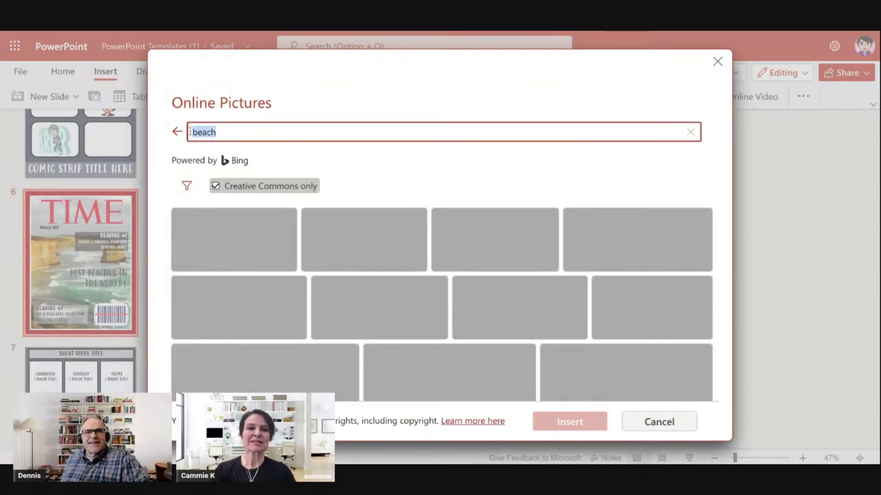
type("city")
key("Return")
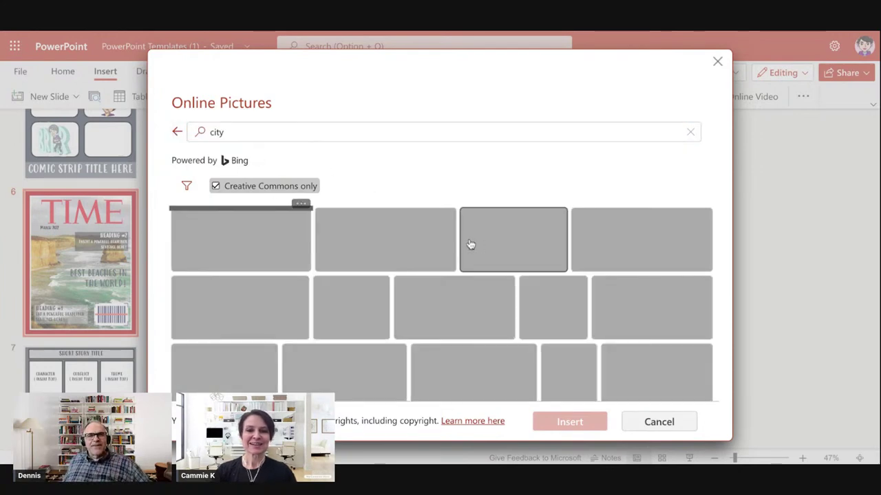
left_click(250, 129)
key("super+a")
type("New")
key("Return")
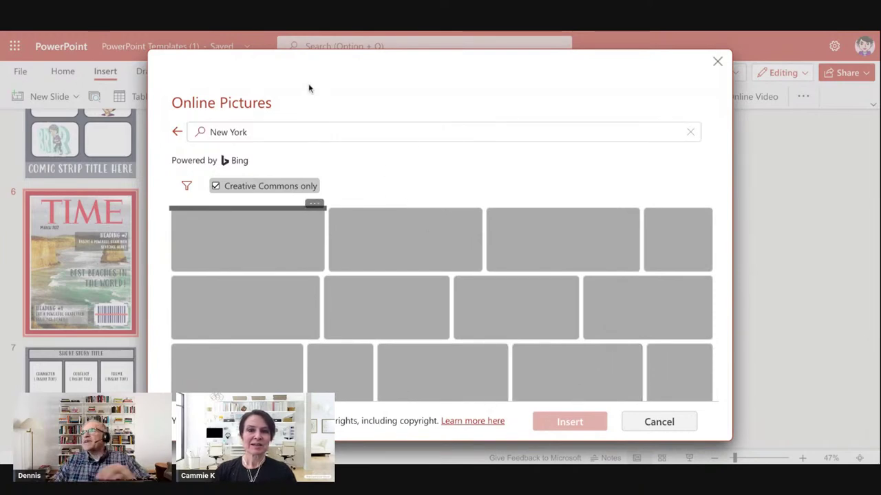
Step: Clear the picture search, open the Car category, and close the online pictures without inserting one
left_click(176, 132)
left_click(177, 132)
left_click(177, 132)
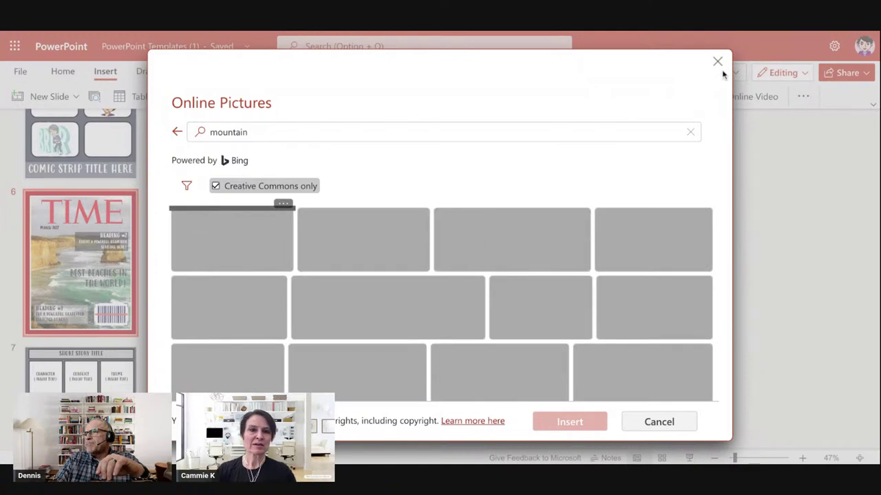
left_click(690, 132)
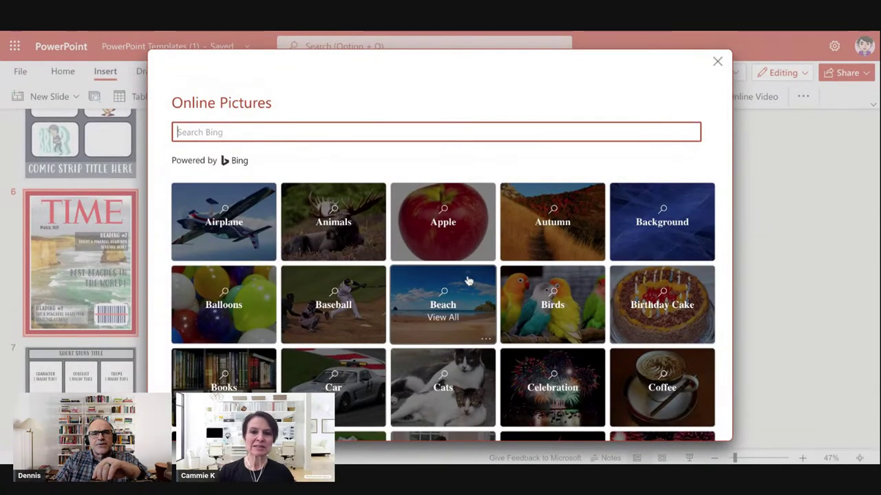
scroll(467, 280, "down", 3)
scroll(467, 281, "down", 2)
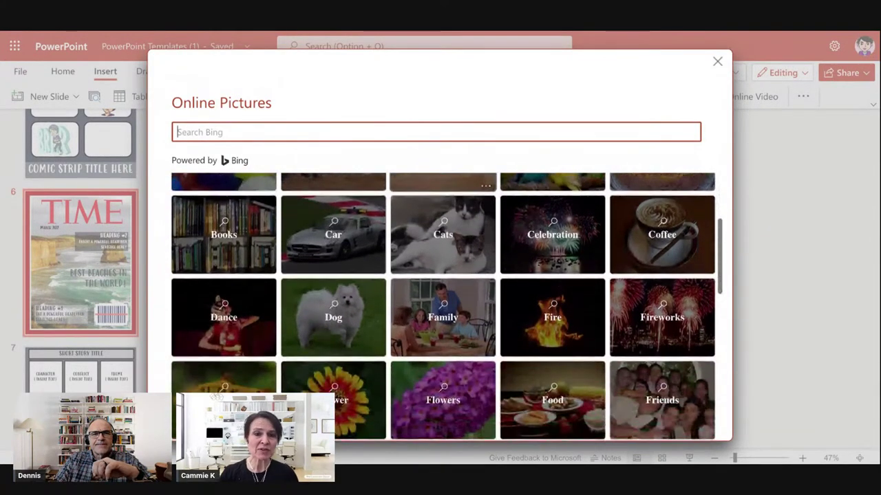
left_click(358, 210)
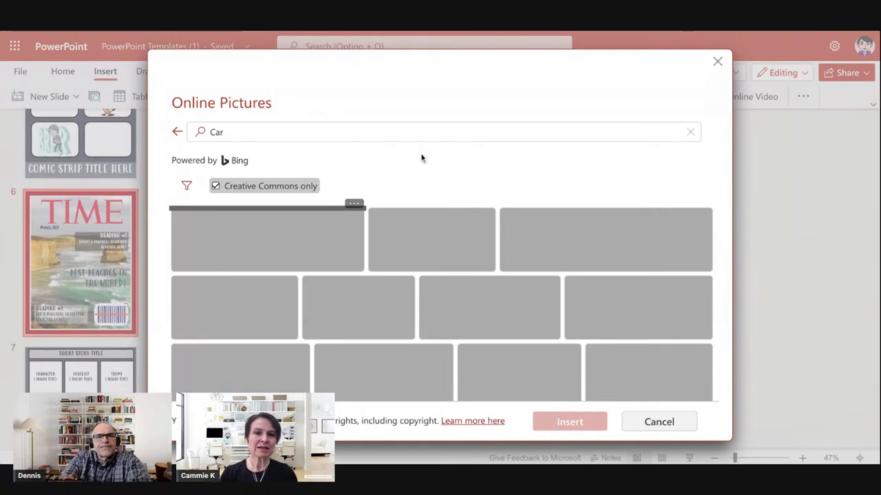
left_click(717, 62)
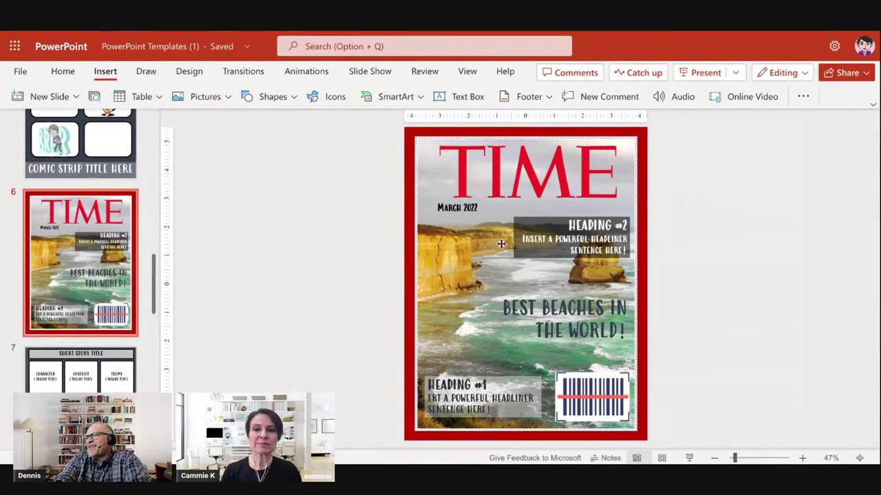
Step: Change the cover's beach background picture to the elephants photo from Bing's Animals category
left_click(480, 272)
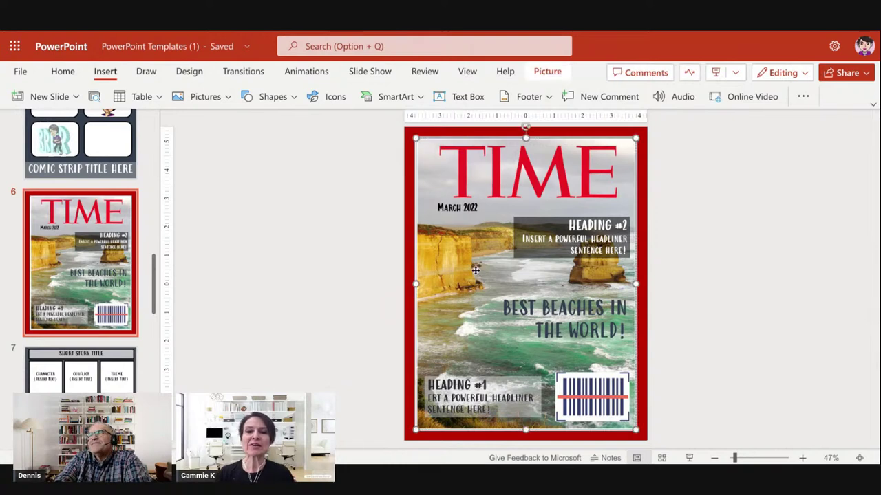
right_click(472, 256)
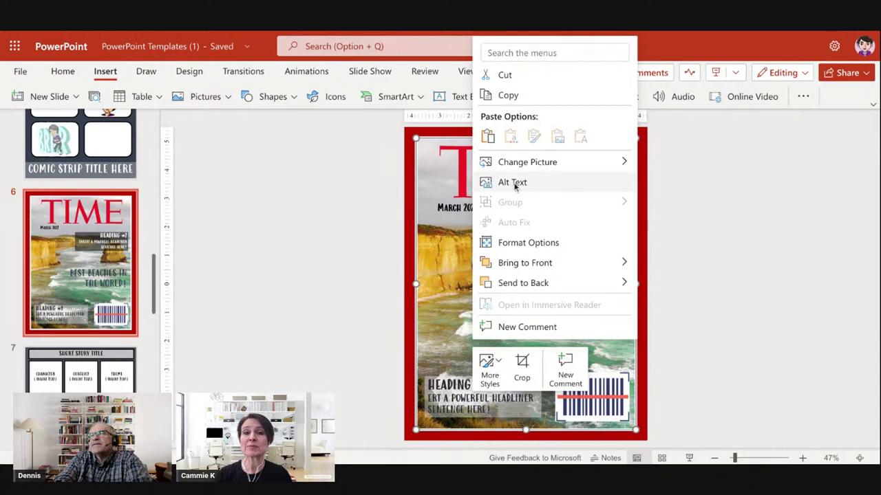
mouse_move(547, 165)
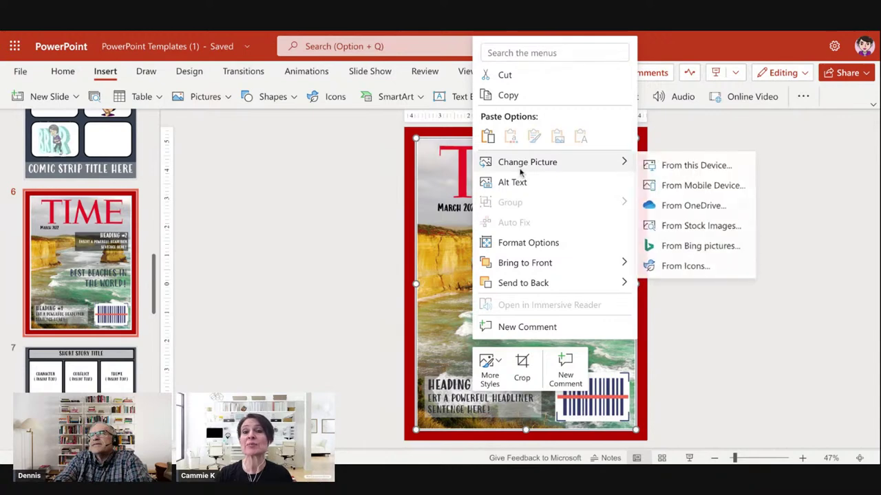
left_click(702, 247)
left_click(383, 230)
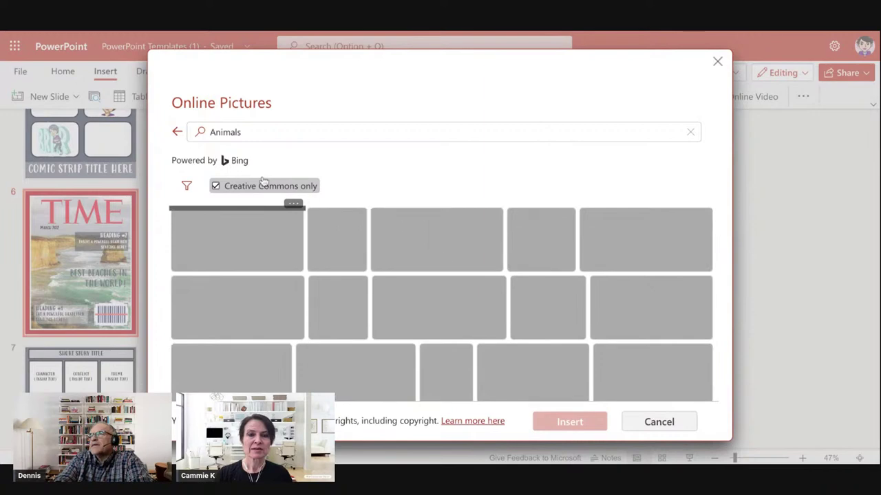
left_click(281, 245)
left_click(572, 425)
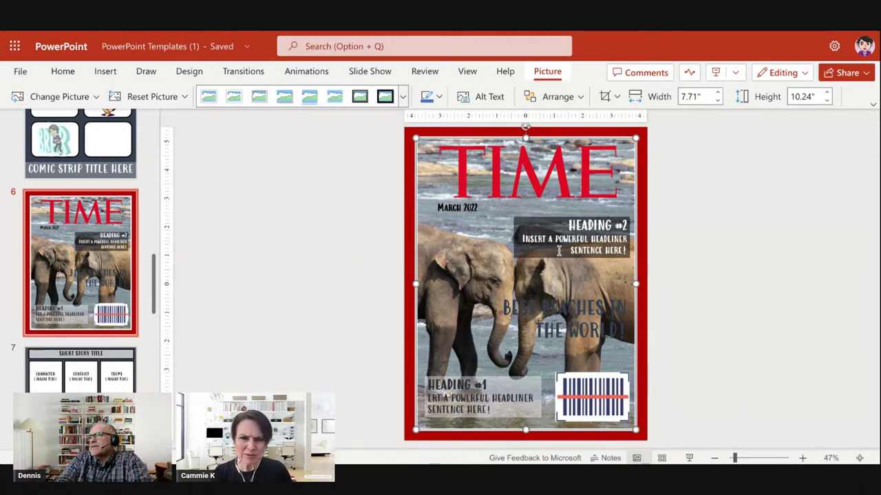
Step: Fill the Heading #2 text box with the lightest orange theme color
left_click(534, 223)
left_click(548, 258, "shift")
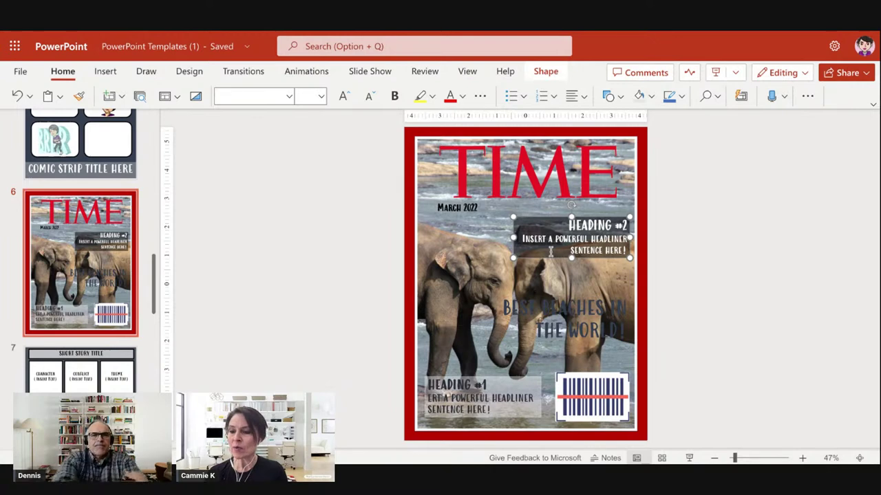
left_click(545, 252)
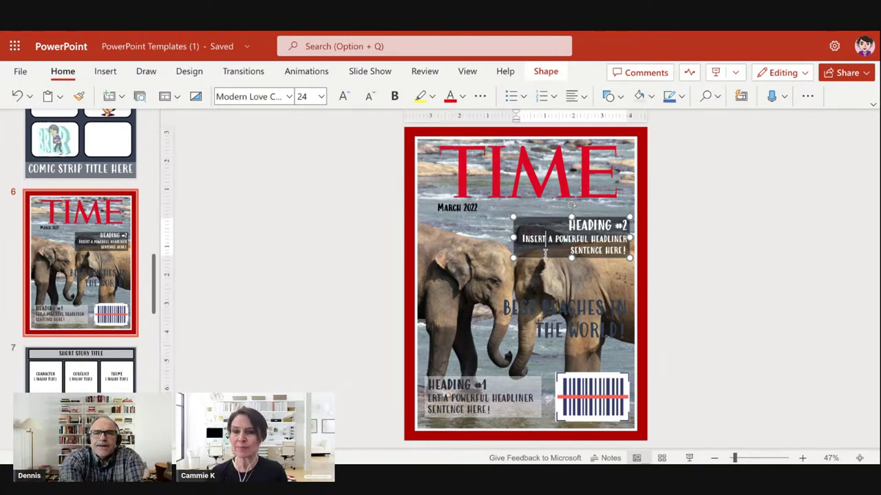
left_click(645, 99)
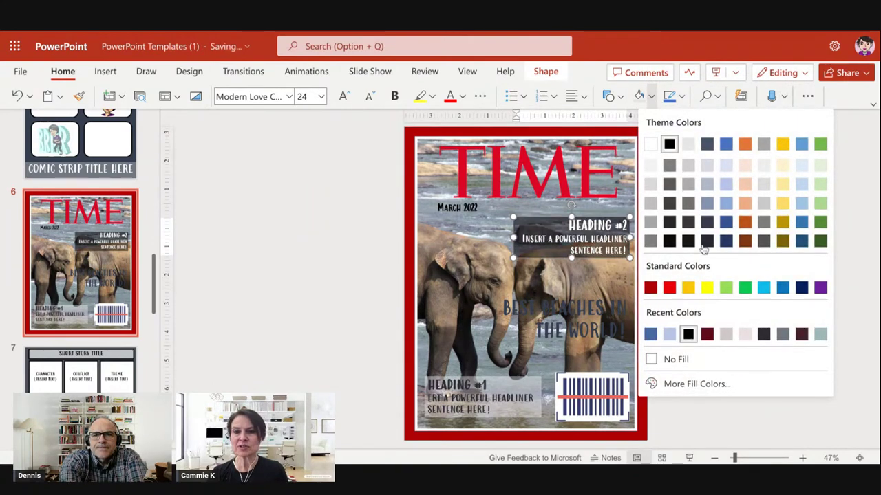
left_click(745, 171)
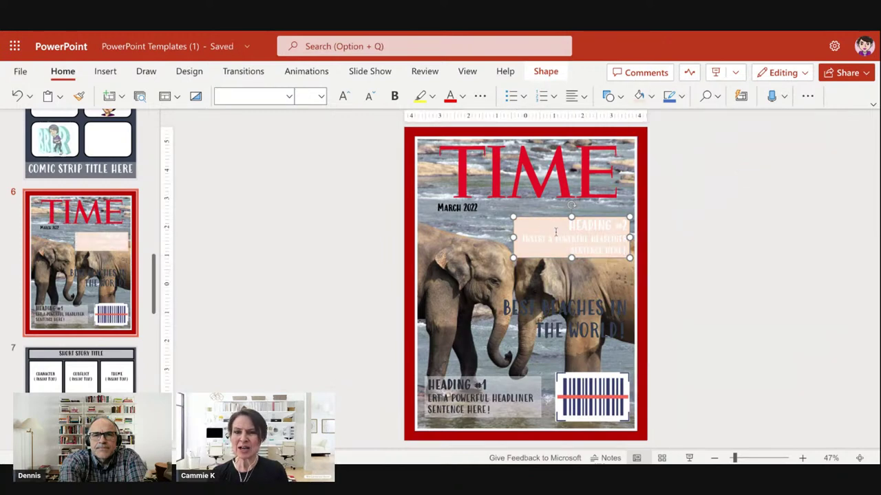
Step: Make the Heading #2 box's fill semi-transparent with a custom color alpha of 46
left_click(550, 232)
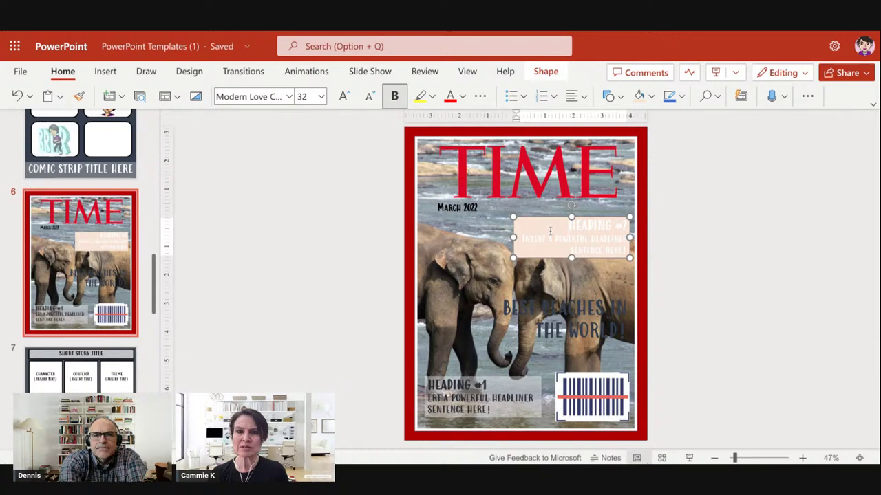
left_click(650, 96)
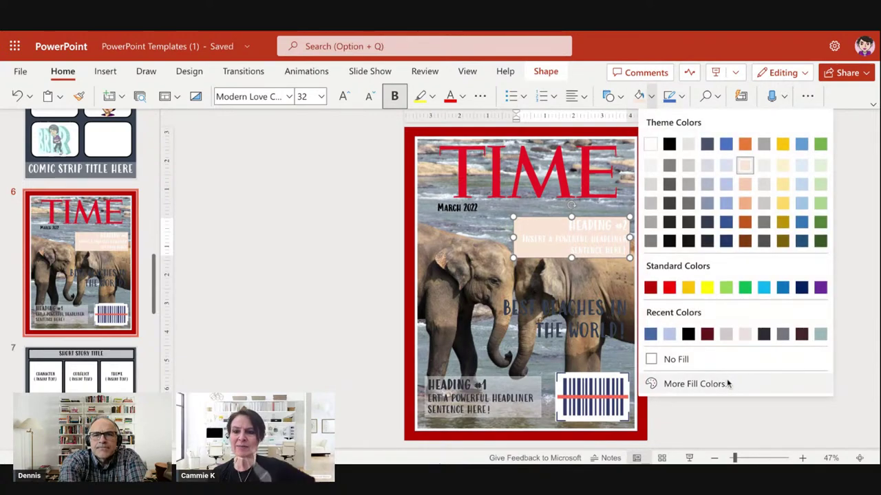
left_click(695, 383)
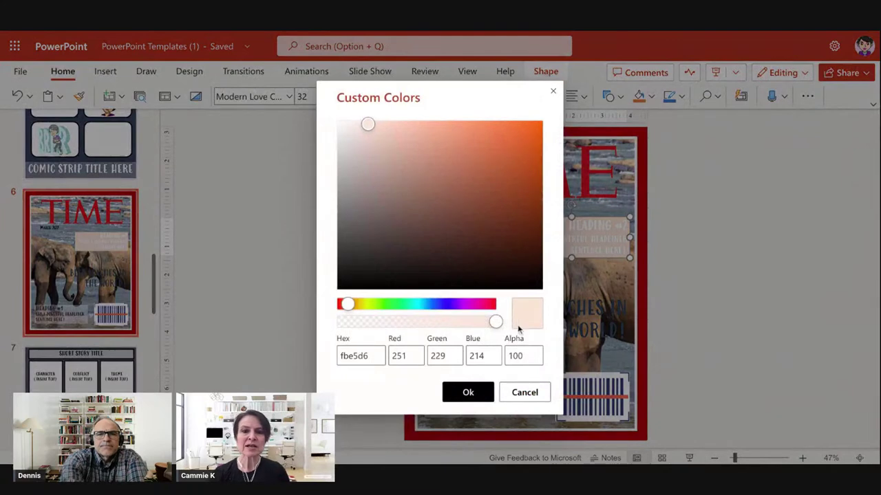
left_click_drag(495, 322, 410, 322)
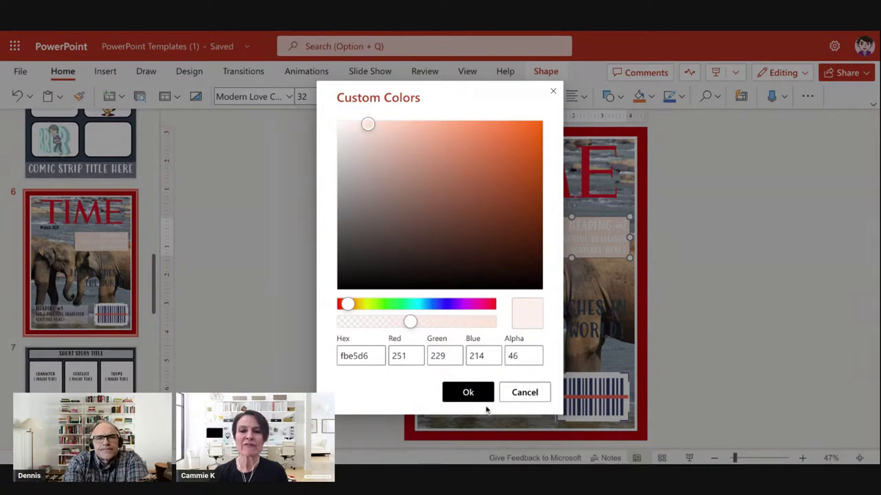
left_click(467, 395)
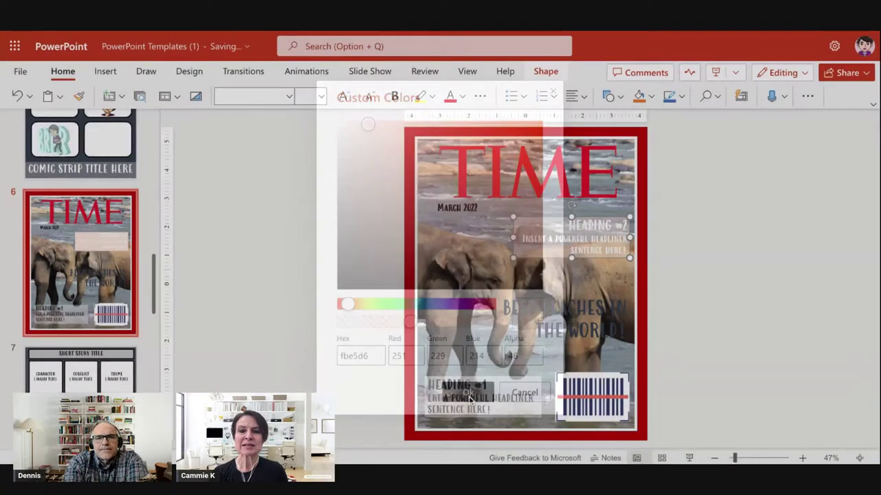
left_click(663, 282)
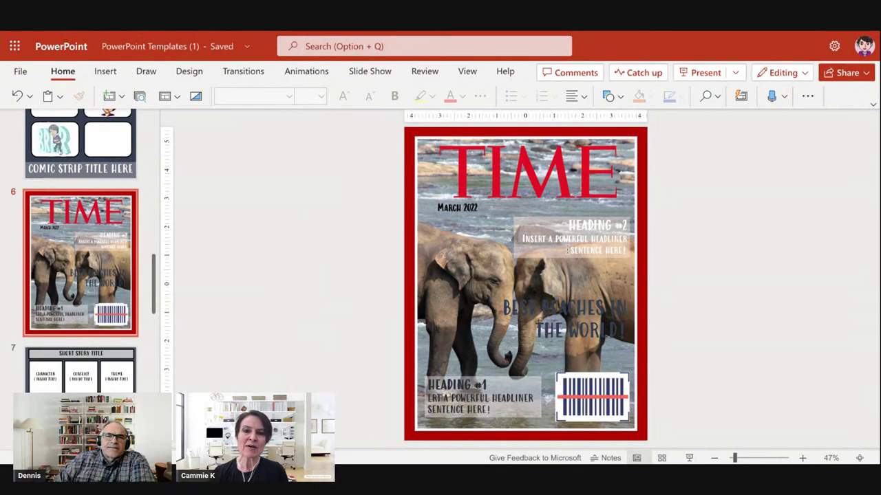
Step: Fill the Heading #2 text box with orange (hex ed7d31) at a custom color alpha of 68
left_click(569, 229)
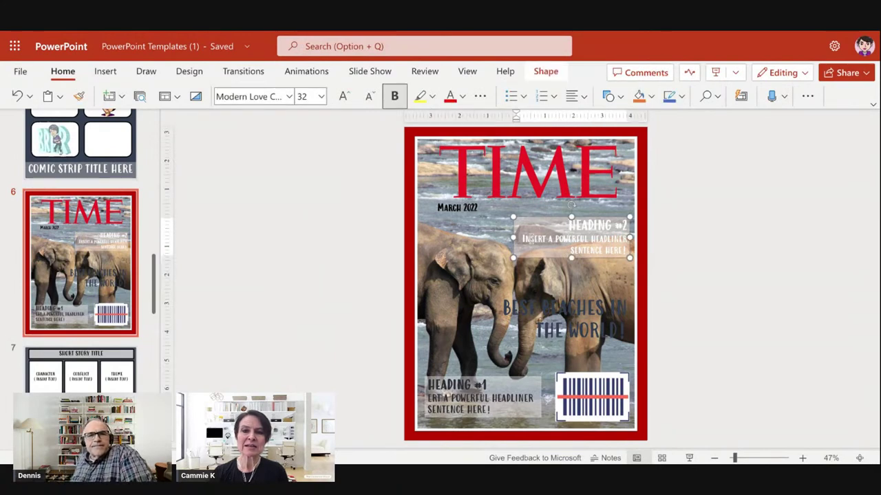
left_click(640, 96)
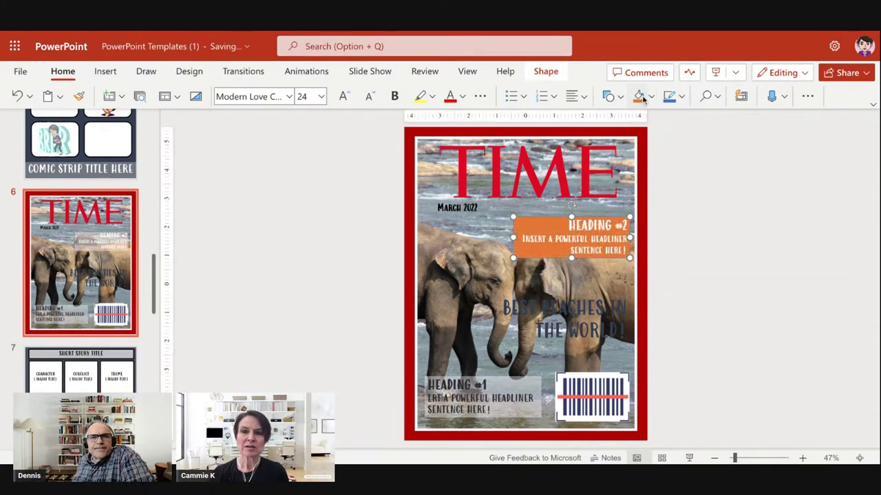
left_click(648, 97)
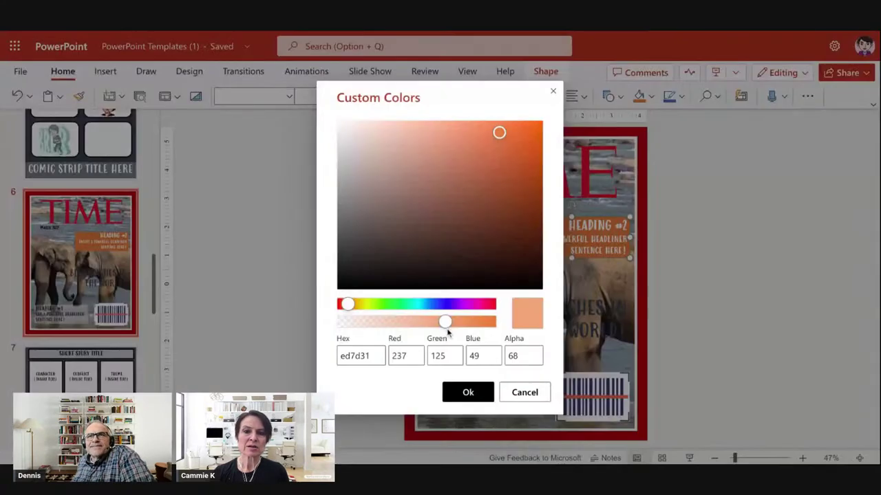
left_click(470, 392)
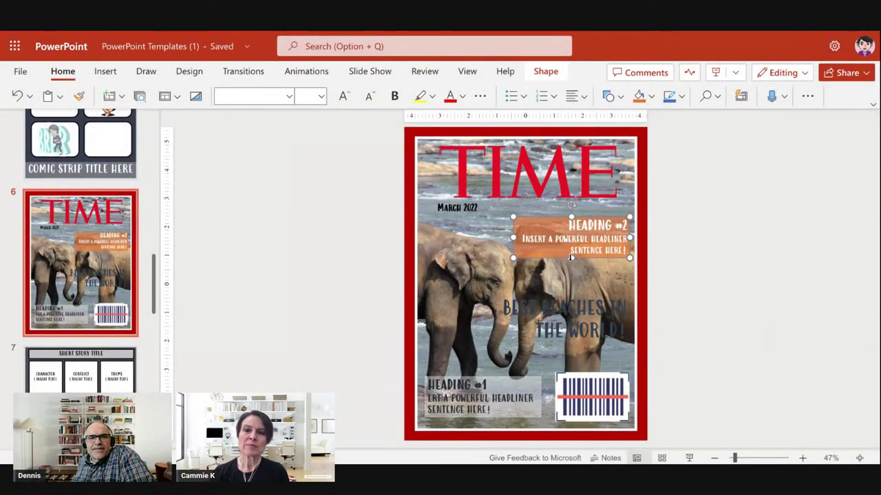
Step: Recolor all the text in the Heading #2 box with the dark maroon from the recent colors
left_click(570, 220)
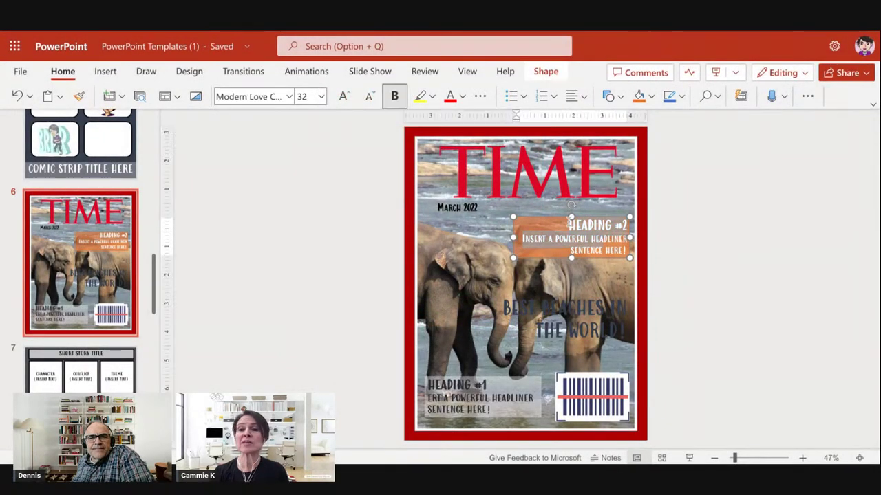
key("ctrl+a")
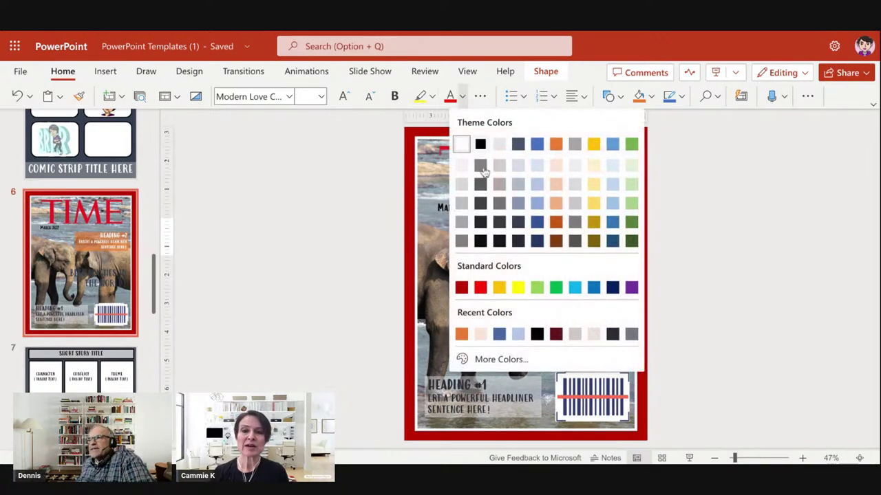
left_click(556, 338)
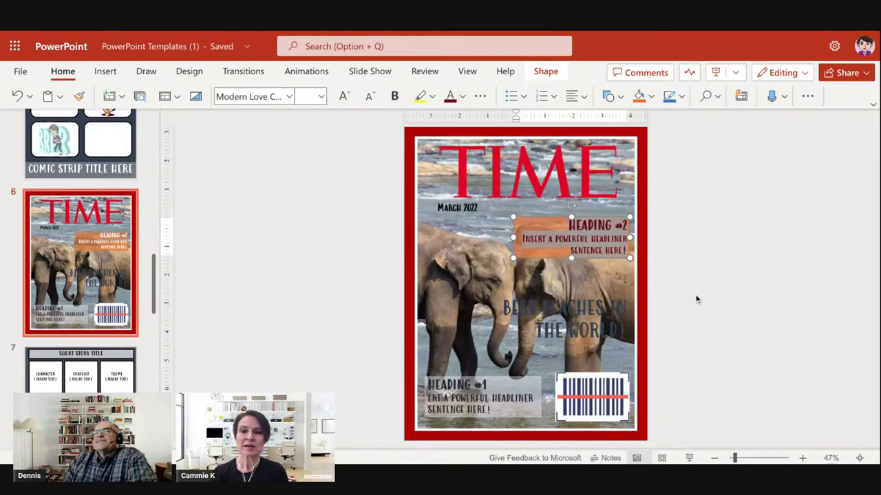
left_click(696, 300)
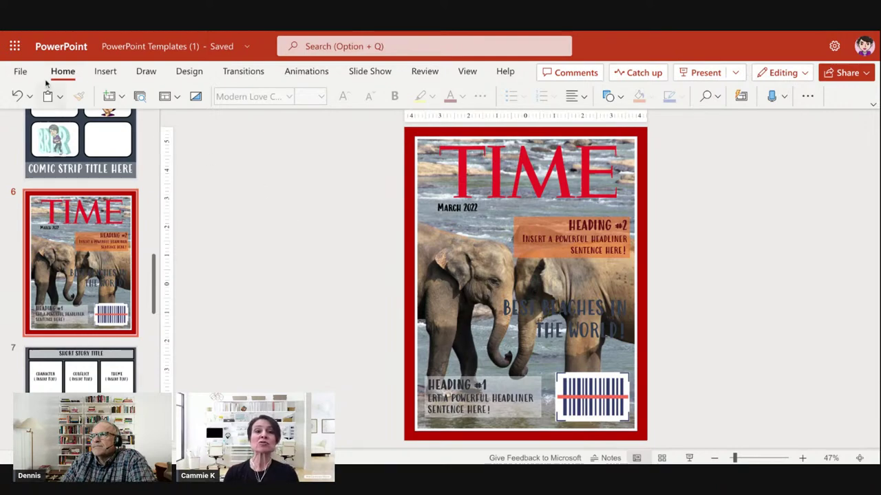
Step: Prepare the presentation for download as JPEG images, one per slide, and dismiss the prompt without downloading
left_click(24, 74)
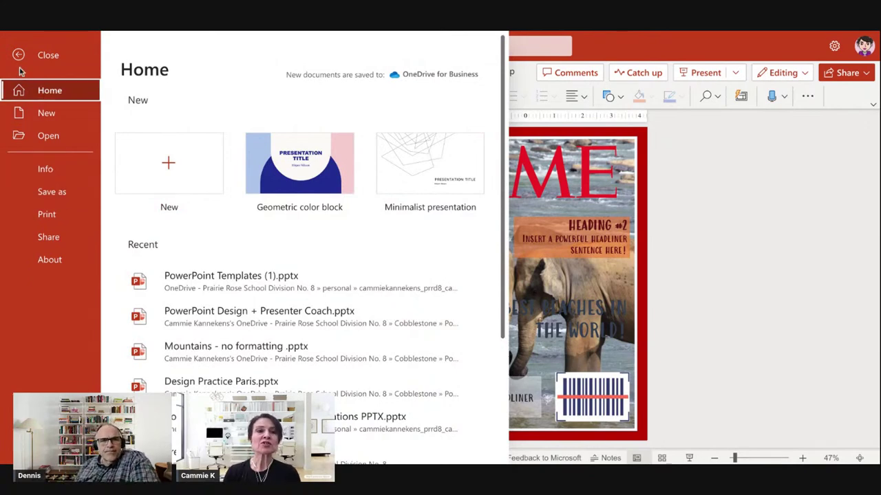
left_click(67, 197)
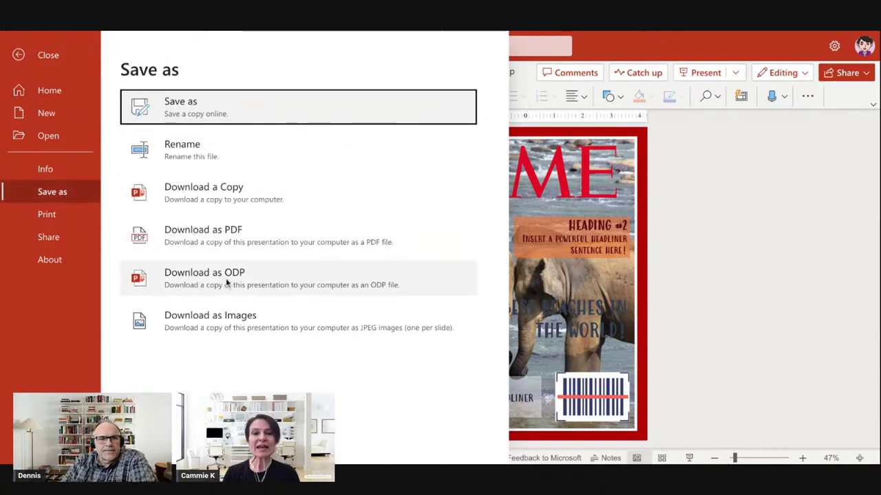
left_click(230, 319)
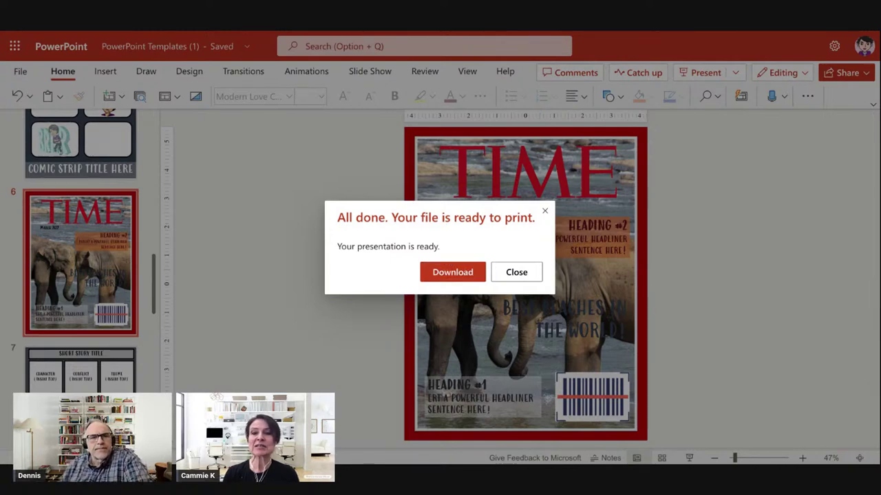
left_click(546, 210)
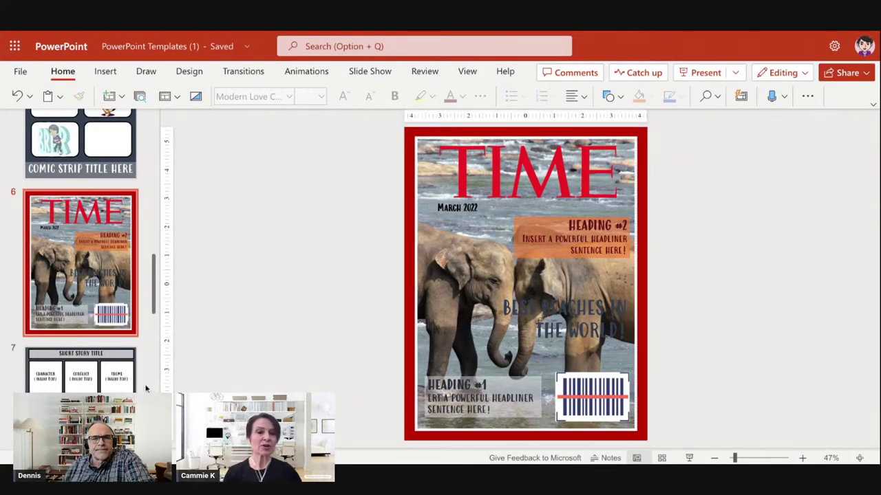
scroll(97, 389, "down", 2)
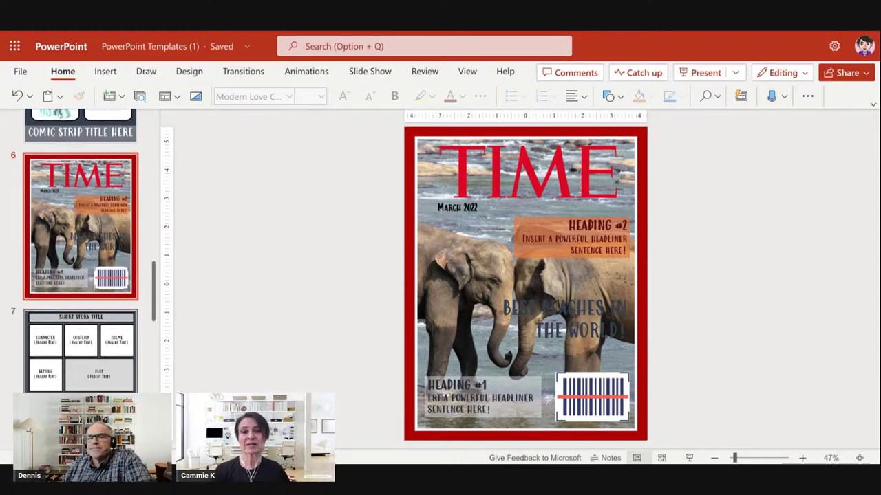
scroll(68, 363, "down", 1)
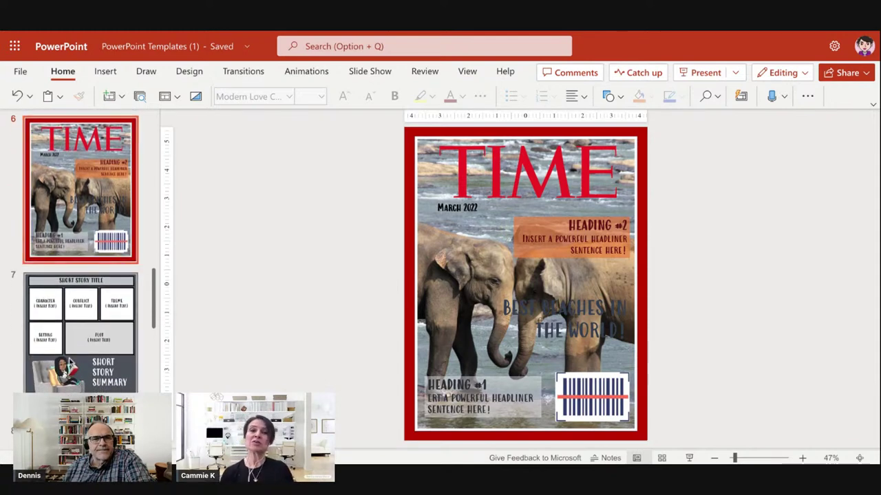